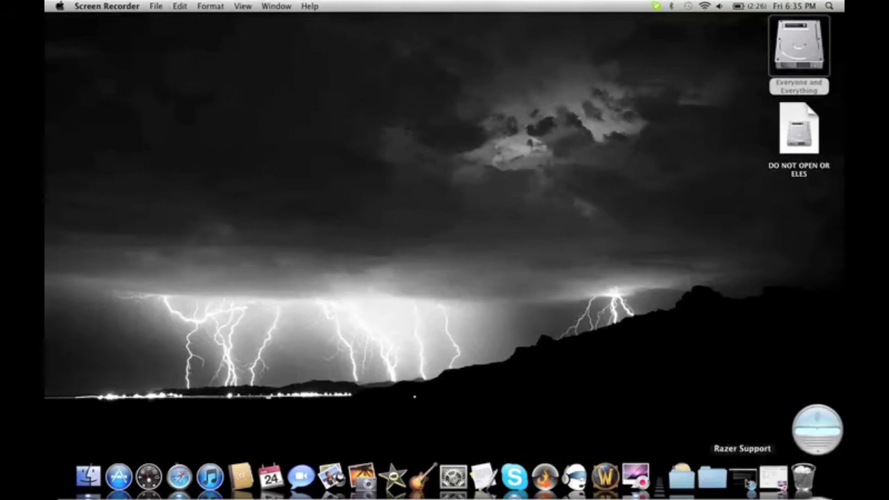
- Open the Razer Naga driver downloads page in Safari, then close the Safari window
click(743, 478)
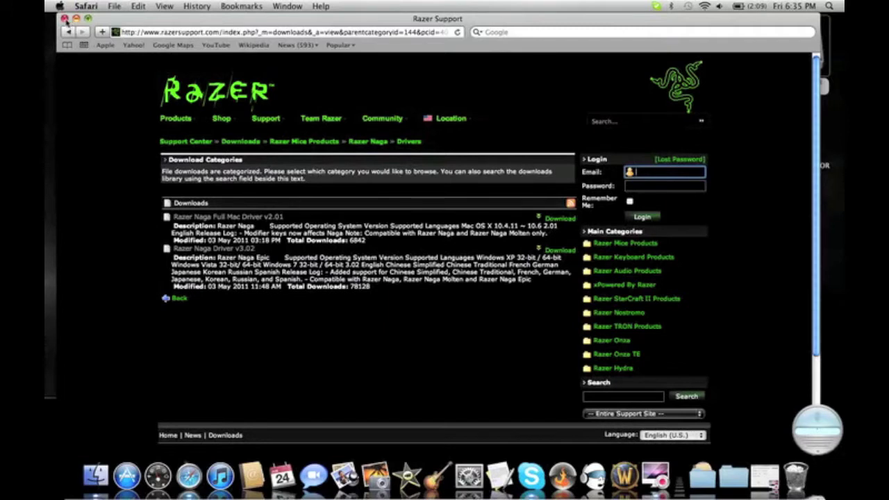
click(64, 19)
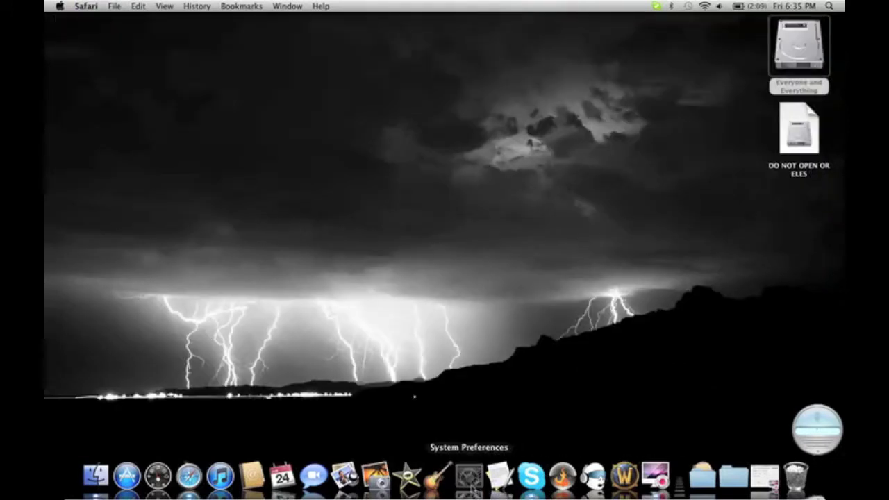
- In the Razer Naga pane, set button 4 back to Mouse Button 4 instead of Herioc Leap
click(469, 476)
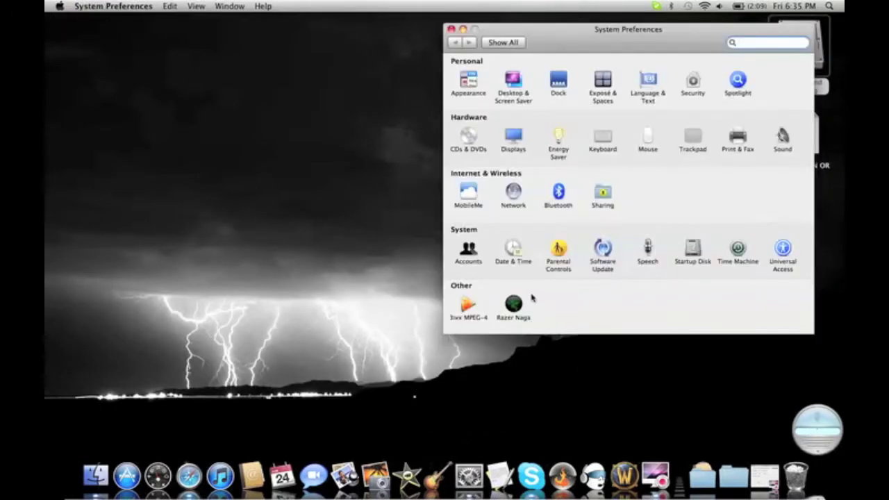
click(514, 304)
drag(645, 32, 464, 21)
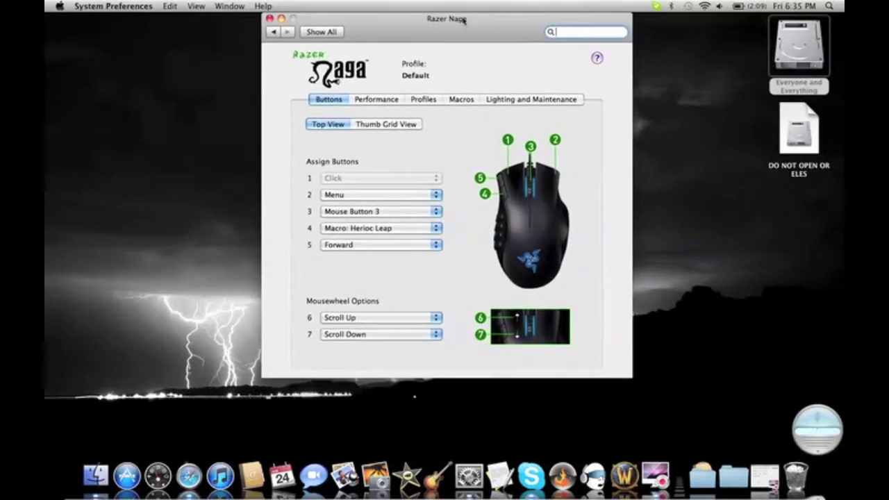
click(369, 227)
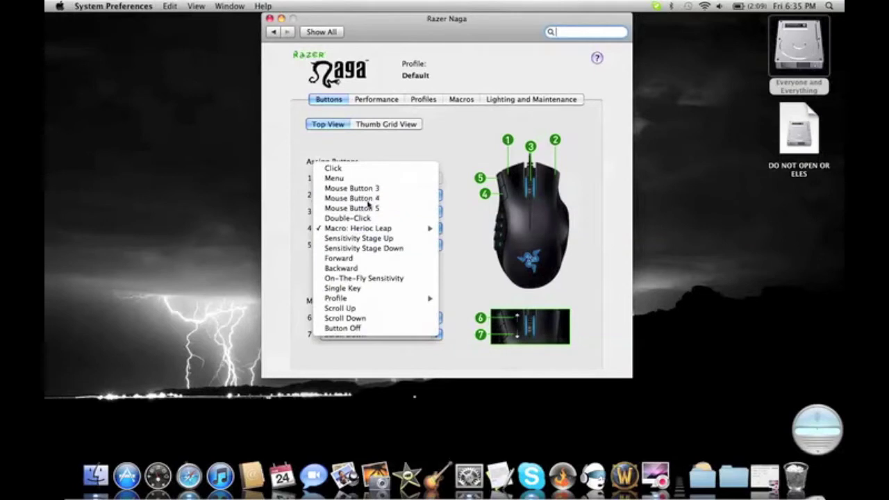
click(369, 200)
click(427, 101)
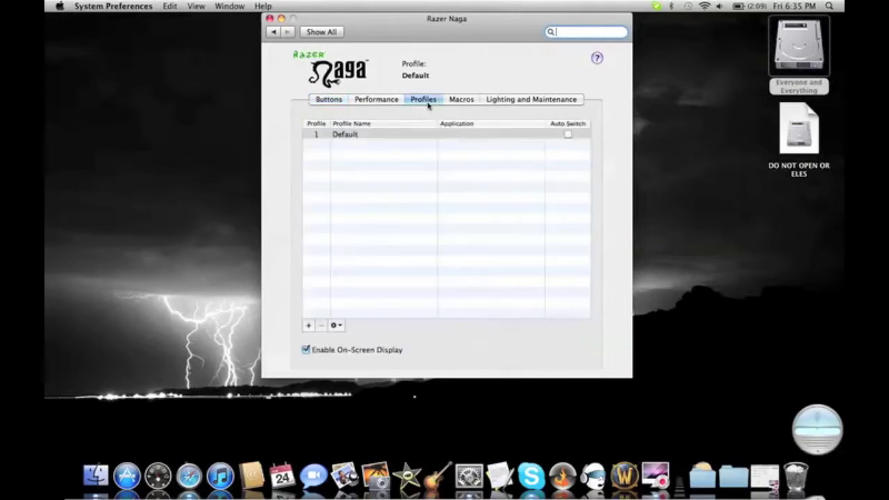
- Delete the Hello and Herioc Leap macros, leaving only a new Untitled Macro
click(461, 103)
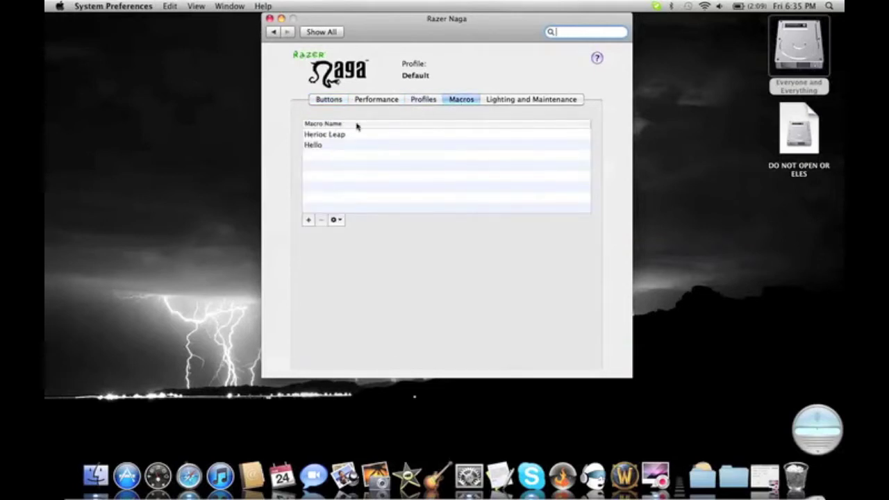
click(307, 144)
click(321, 220)
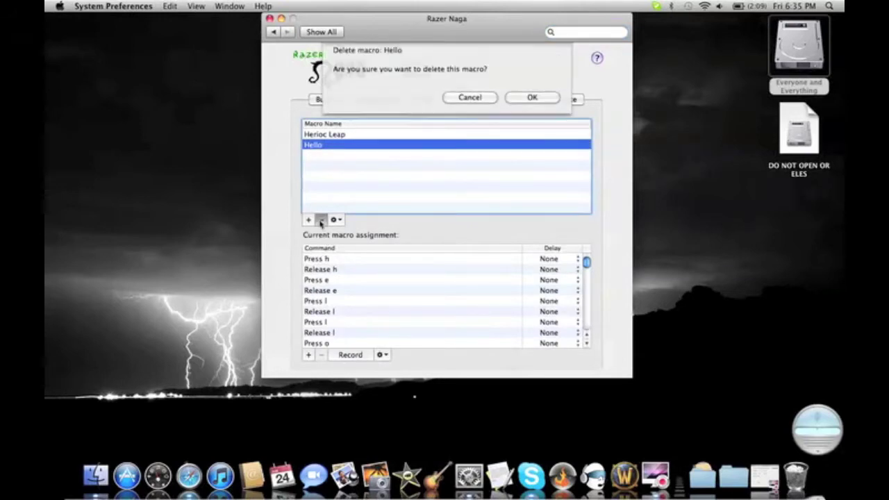
key(Return)
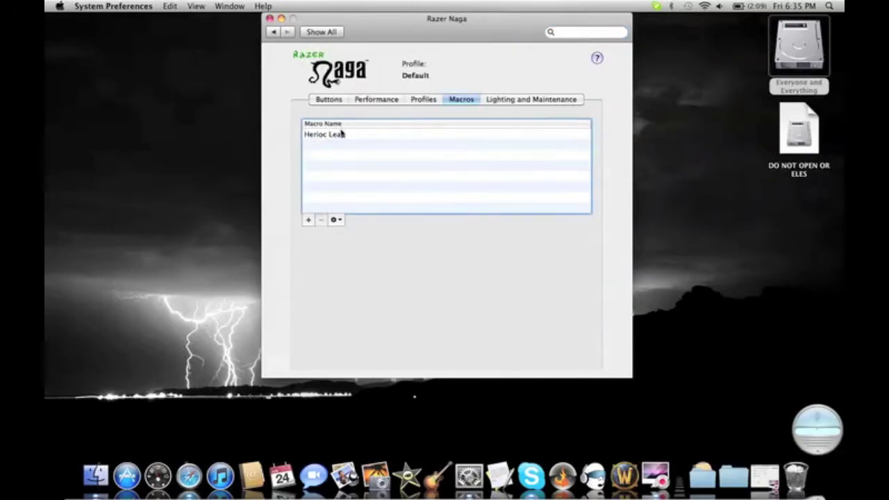
click(343, 134)
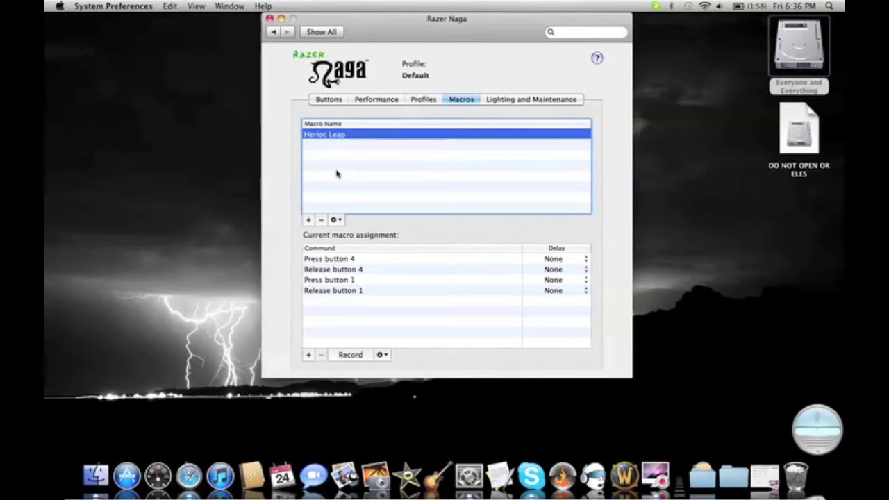
click(321, 220)
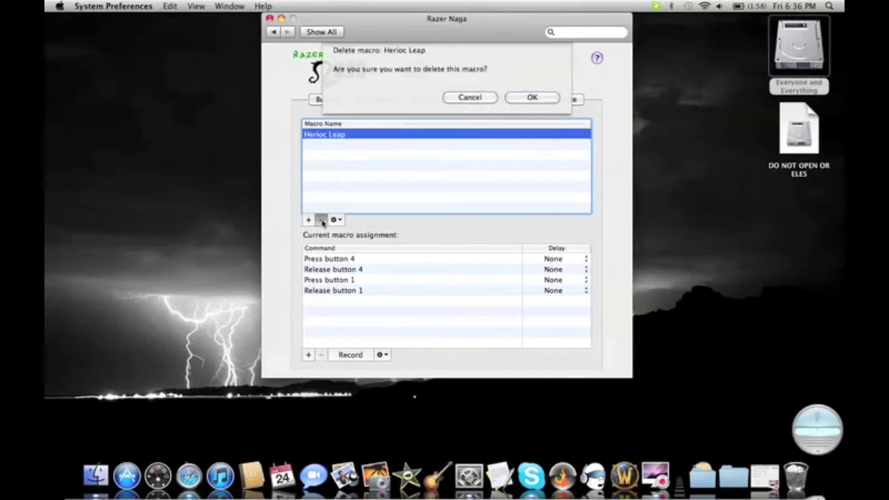
click(532, 95)
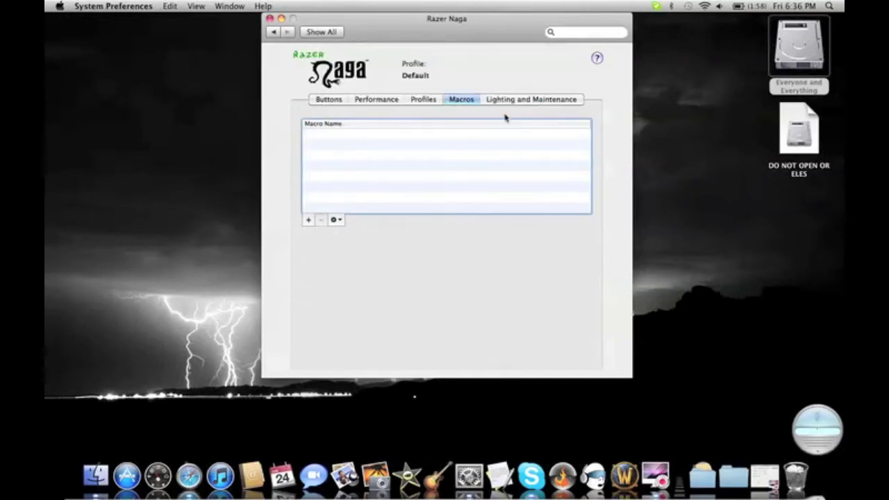
click(313, 220)
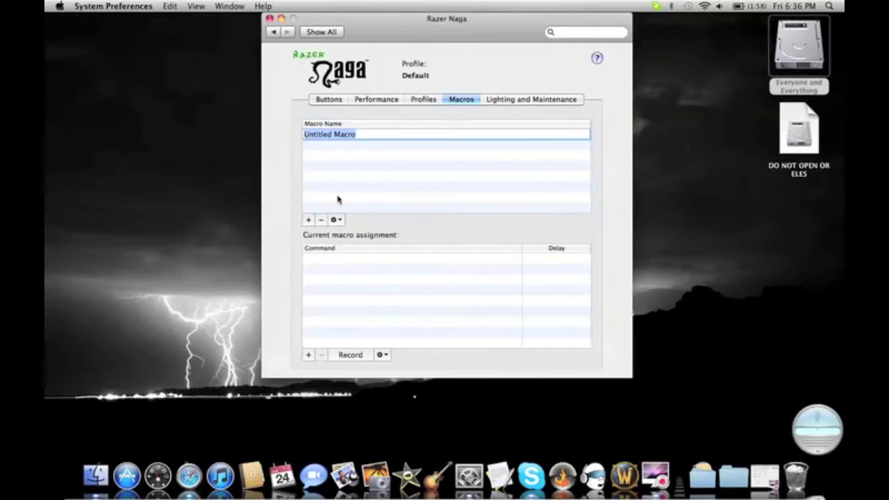
- Rename the new macro to 'Herioc Leap'
text(Herioc Leap)
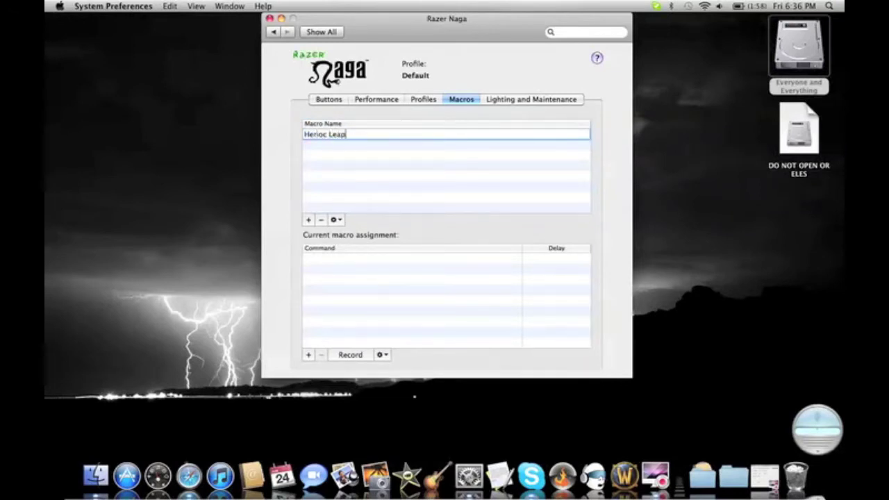
click(373, 202)
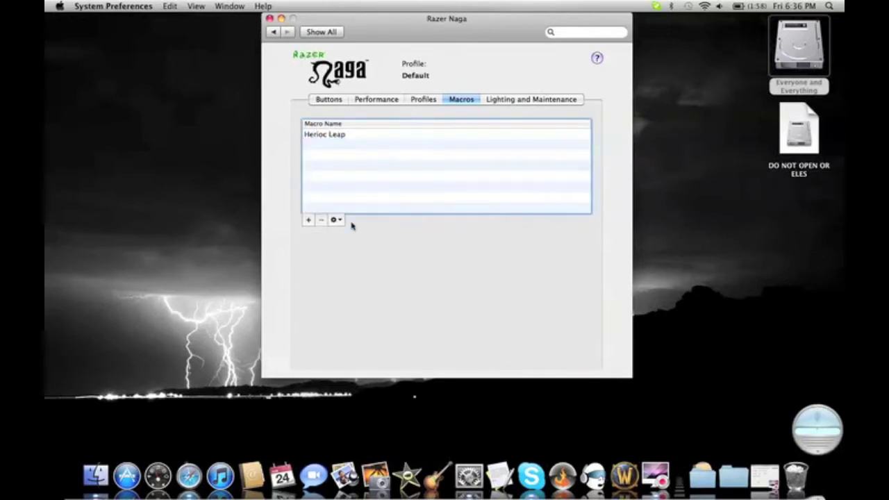
click(344, 136)
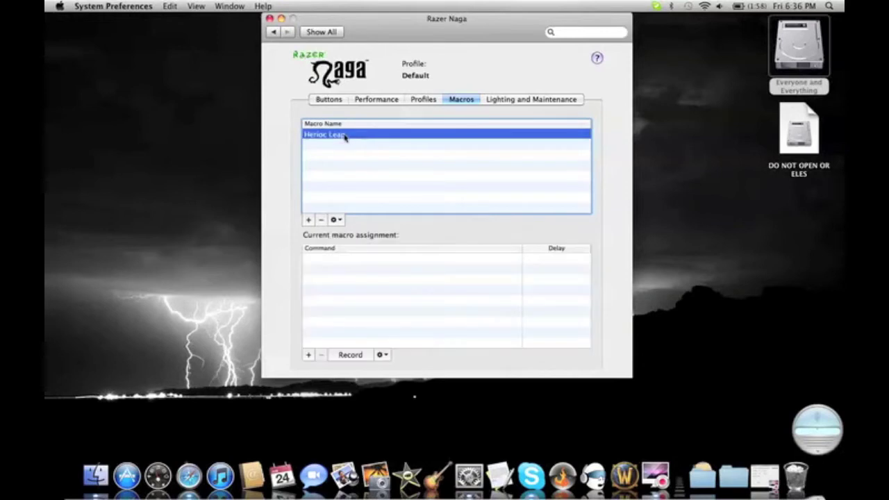
- Record presses of 4 then 1 into the macro, with no delay between events
click(347, 355)
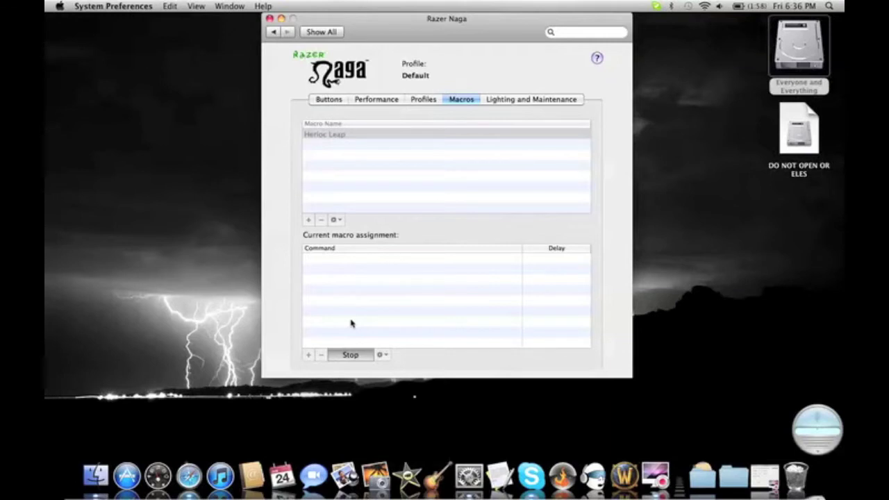
key(4)
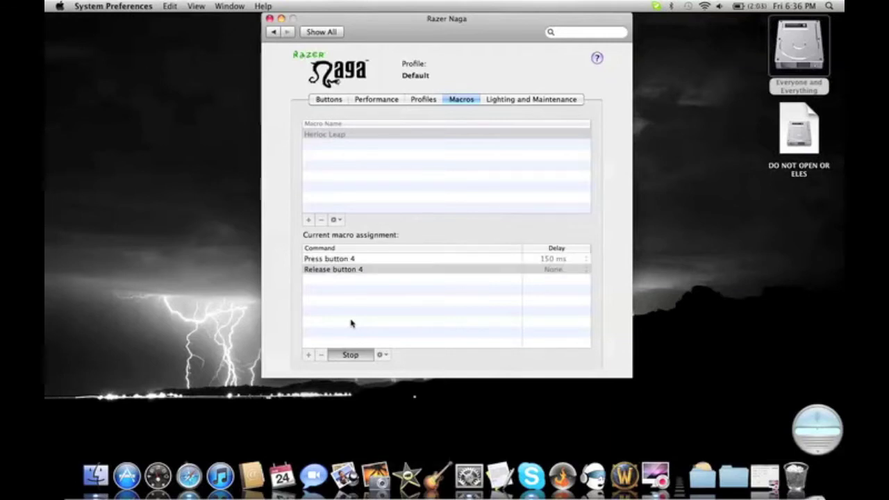
key(1)
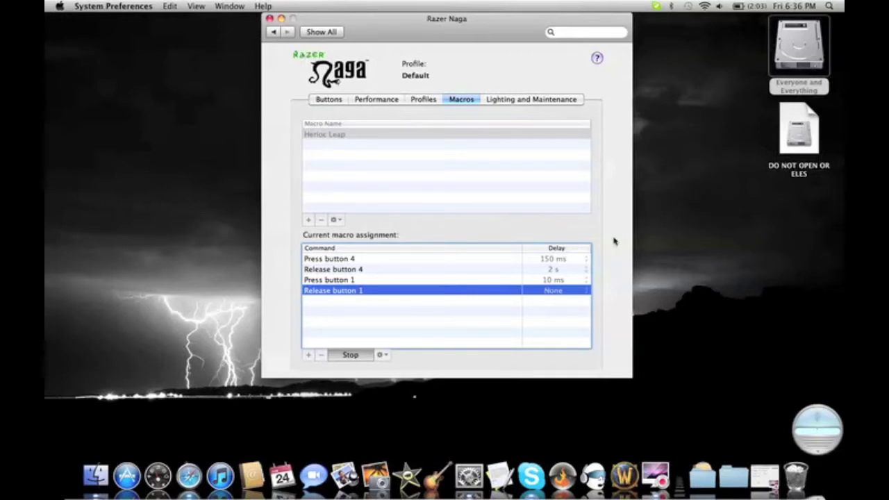
click(353, 357)
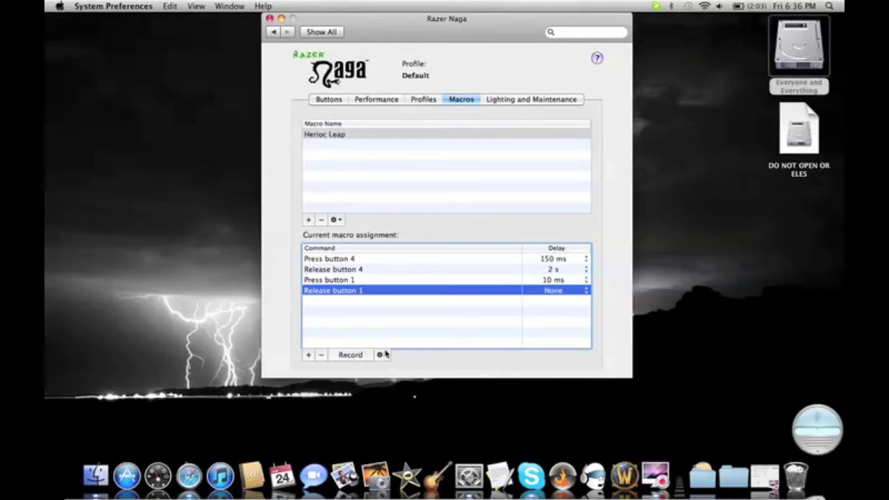
click(382, 355)
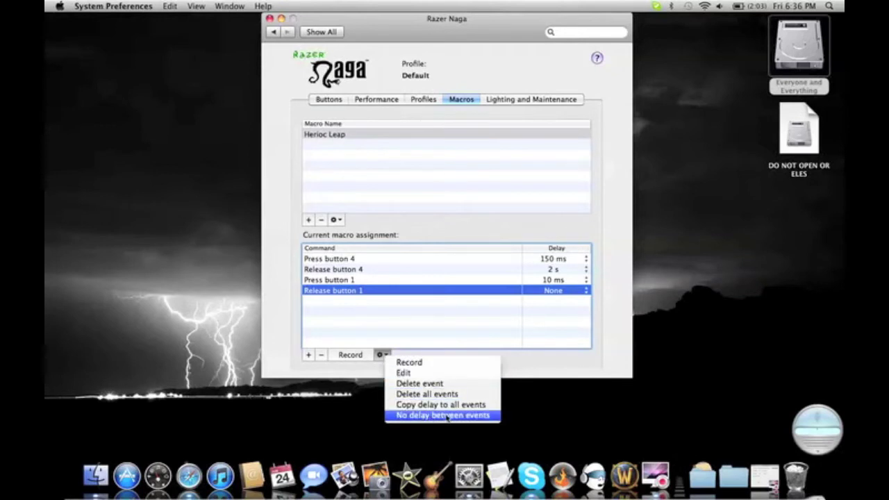
click(472, 415)
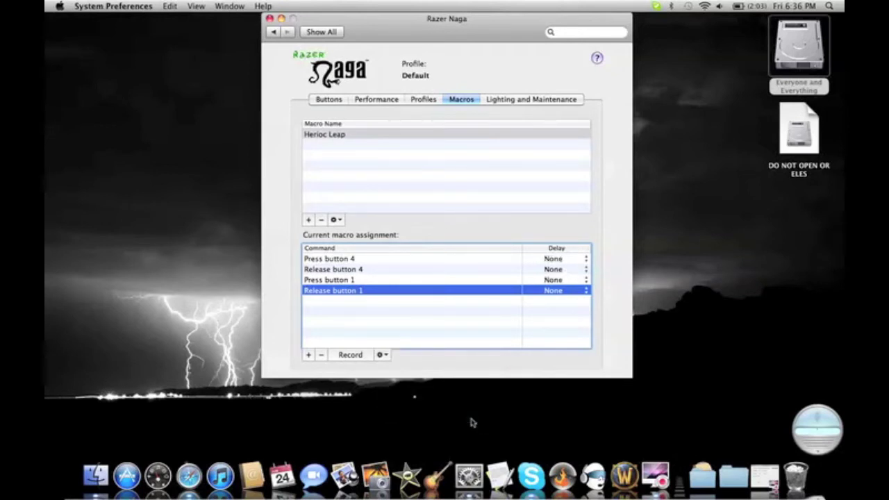
click(329, 100)
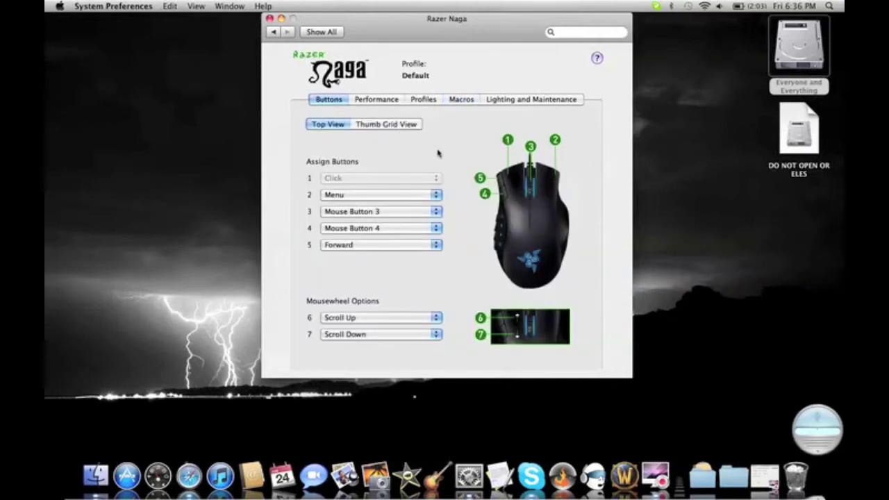
- Check the thumb key 6 assignment options, leaving key 6 unchanged
click(384, 127)
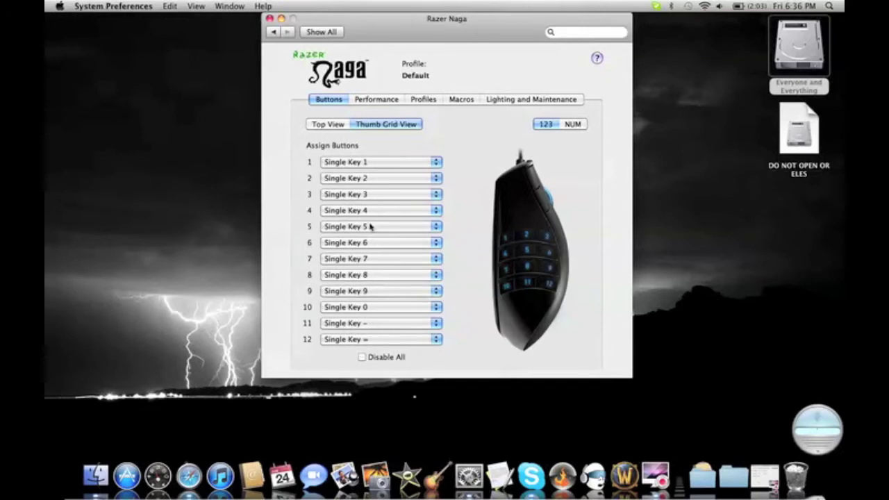
click(369, 244)
mouse_move(389, 185)
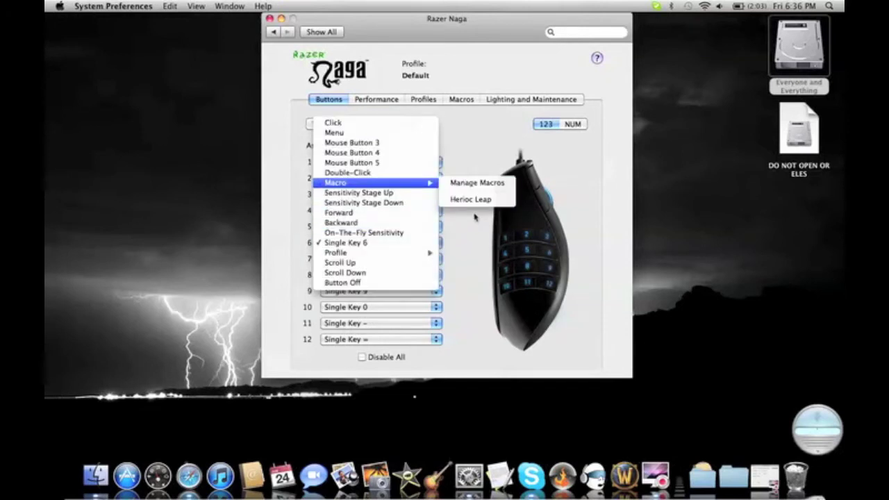
click(480, 240)
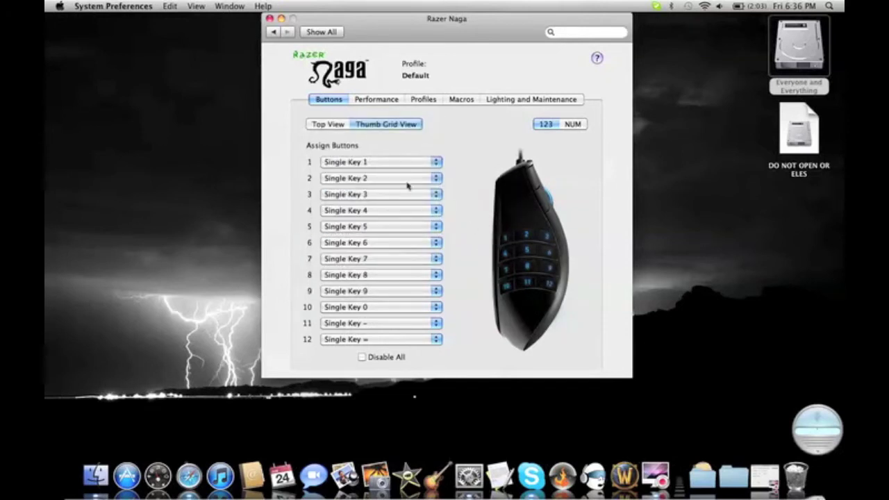
click(330, 123)
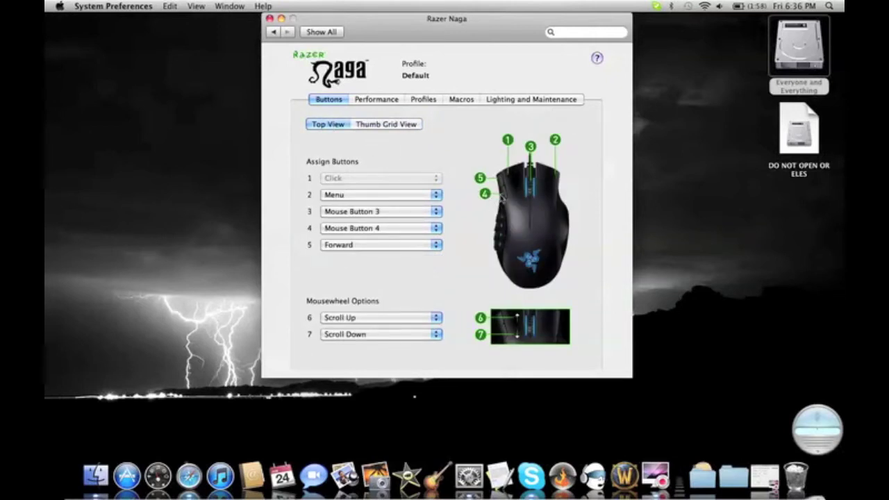
- Assign the Herioc Leap macro to Naga button 4 and close System Preferences
click(347, 228)
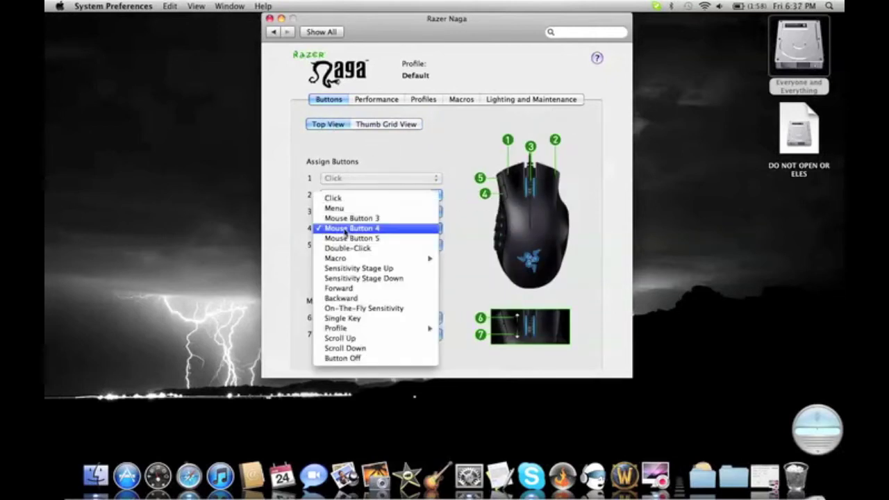
mouse_move(355, 259)
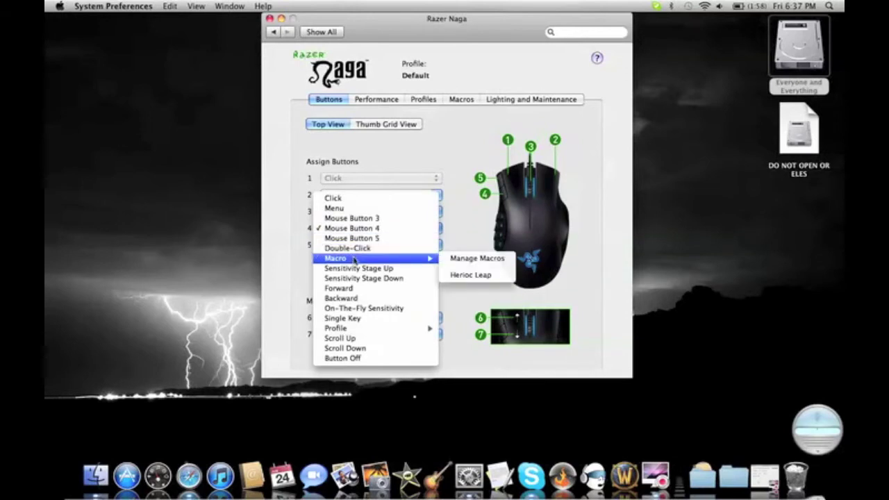
click(469, 275)
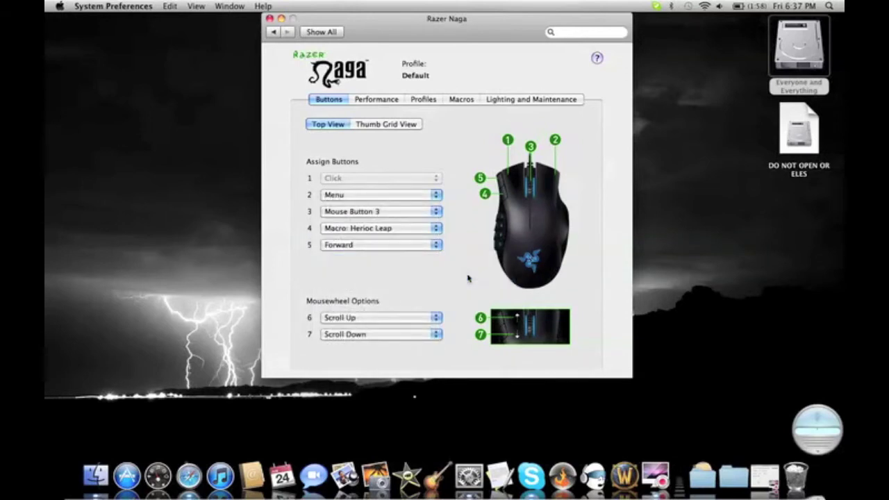
click(273, 32)
click(270, 18)
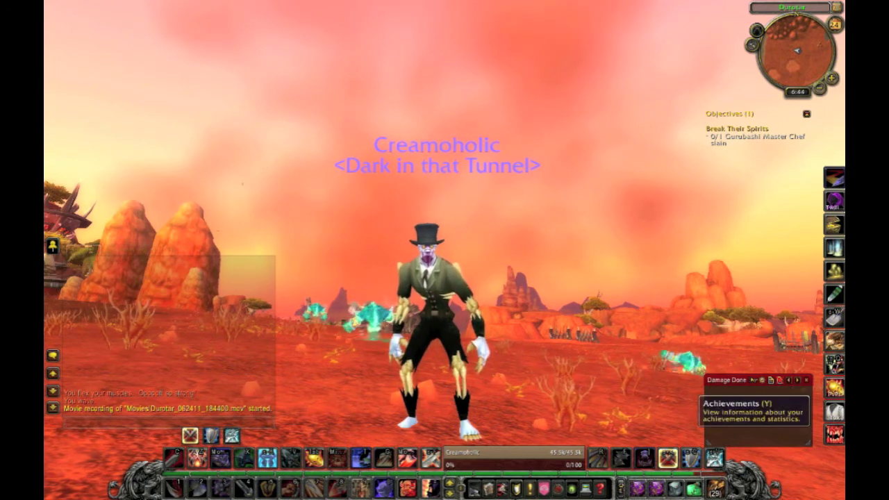
- Drag Heroic Leap from the Spellbook's Fury abilities onto an action bar slot
click(489, 488)
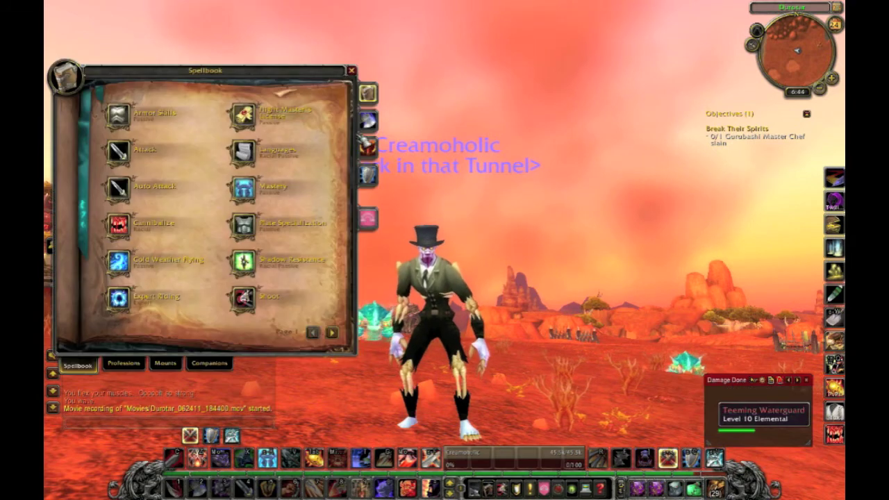
click(367, 121)
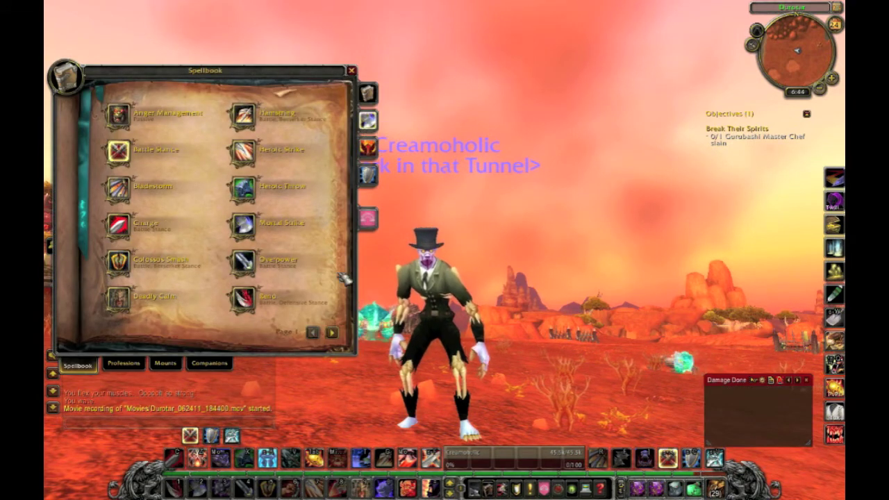
click(333, 334)
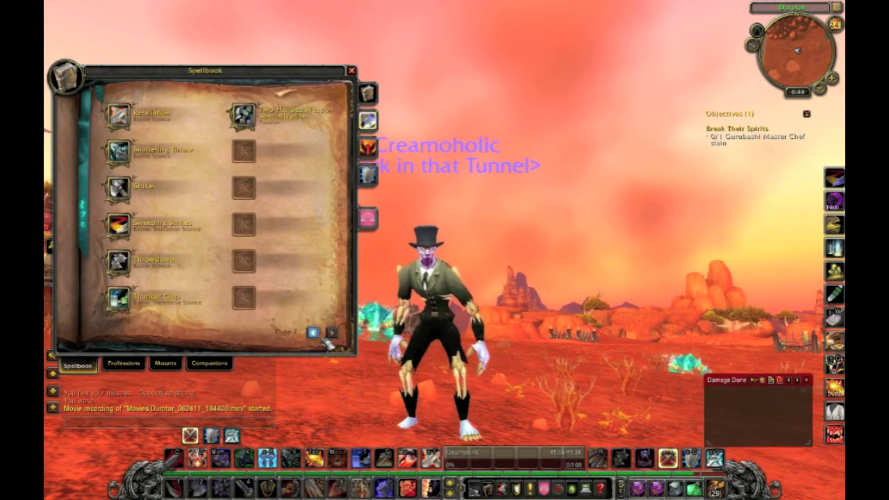
scroll(323, 339, up, 1)
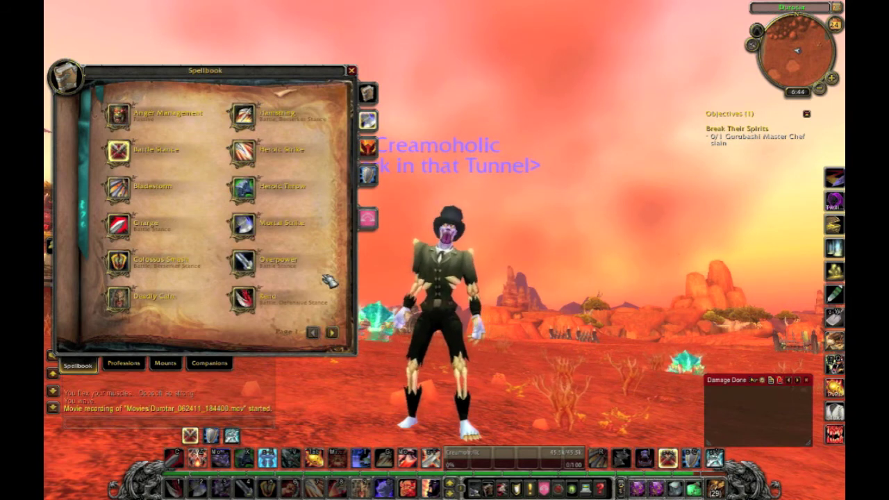
click(372, 150)
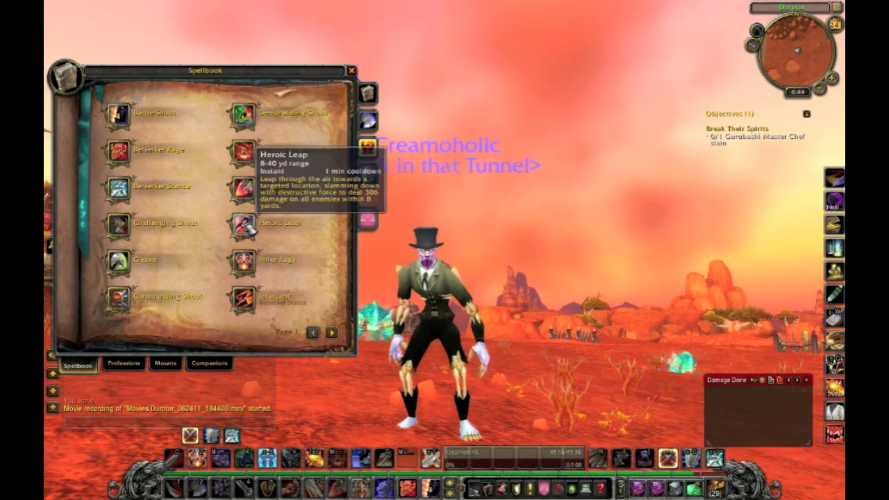
drag(264, 253, 391, 351)
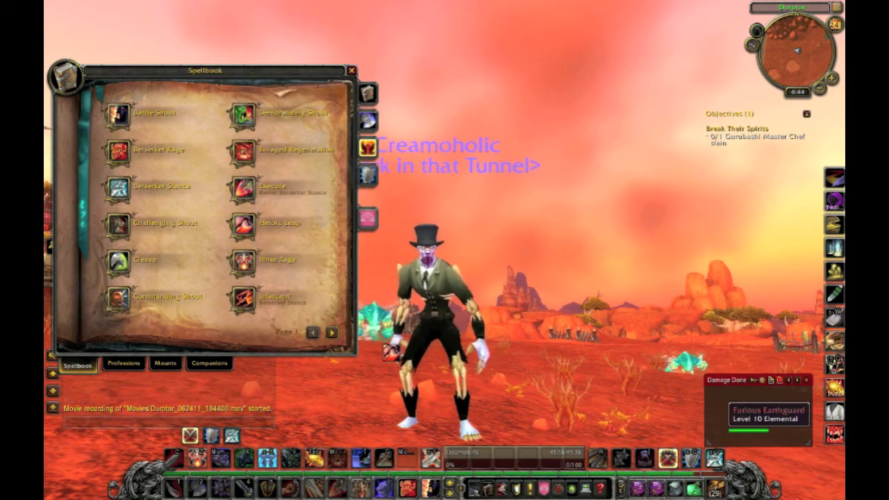
drag(401, 399, 408, 458)
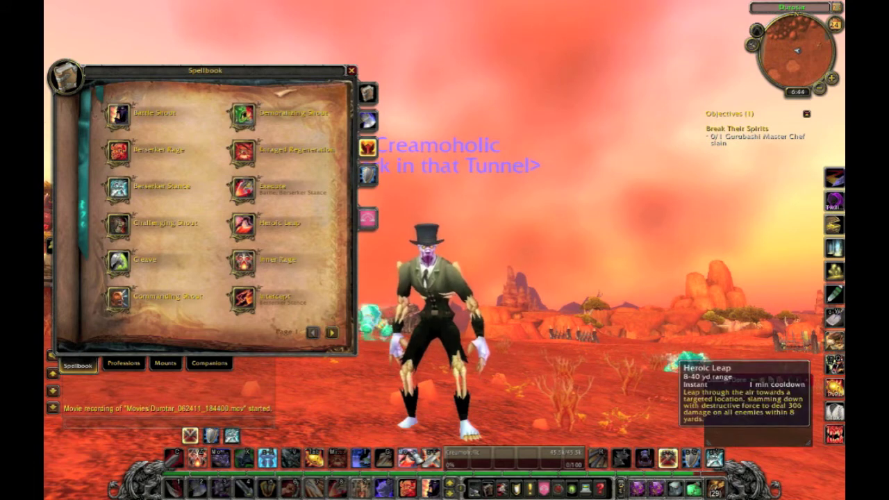
click(352, 71)
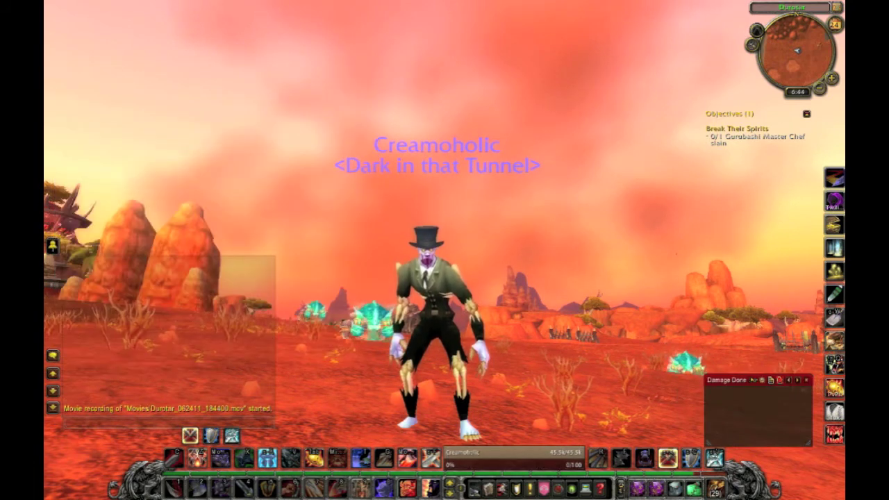
- Open Key Bindings from the Game Menu and scroll to the MultiActionBar bindings
click(586, 489)
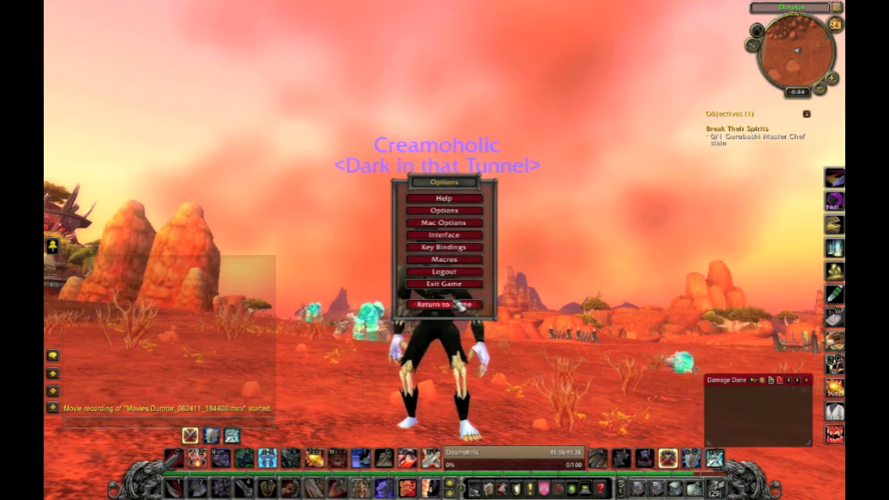
click(445, 249)
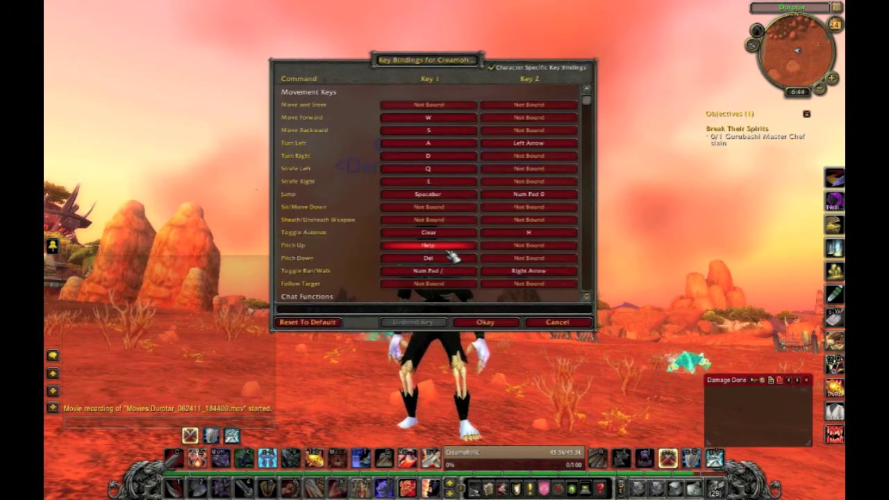
scroll(450, 257, down, 20)
scroll(452, 257, down, 20)
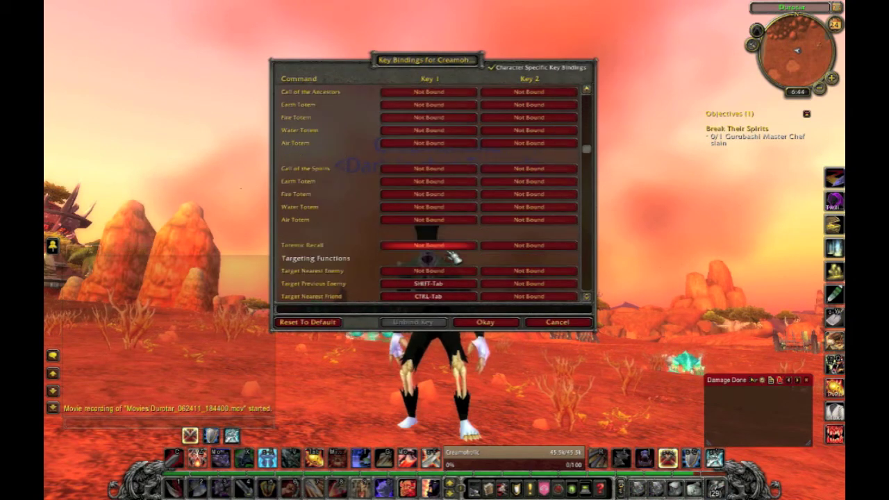
scroll(453, 257, down, 20)
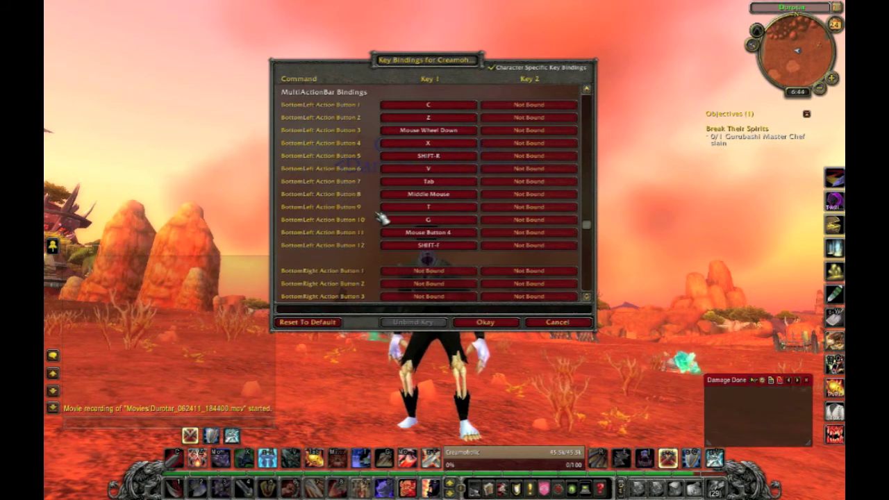
- Clear BottomLeft Action Button 11's binding, then rebind it to Mouse Button 4
click(431, 233)
key(Escape)
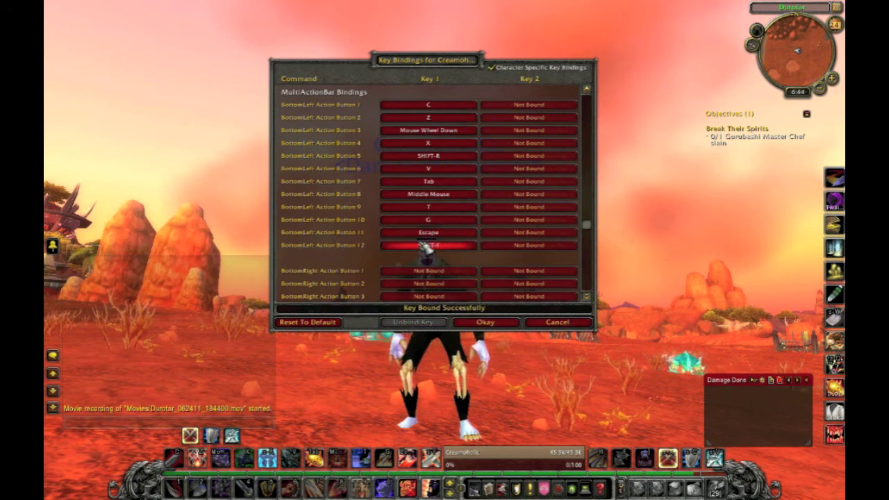
click(429, 235)
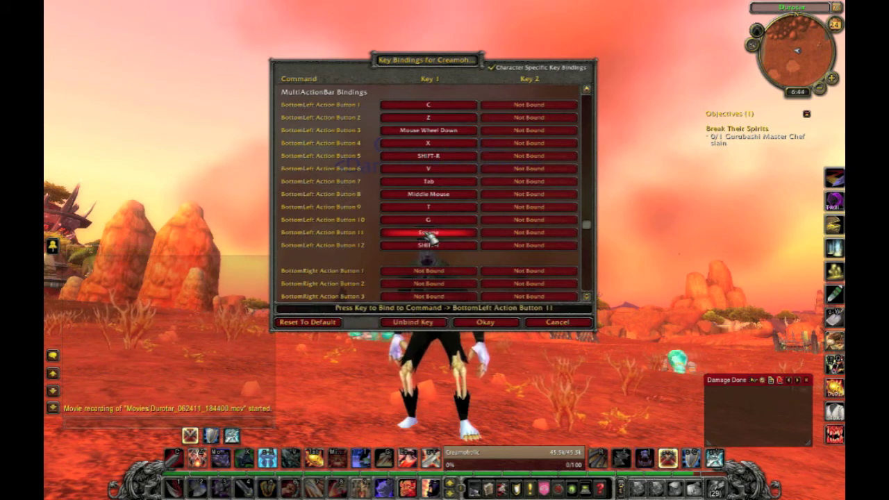
key(Escape)
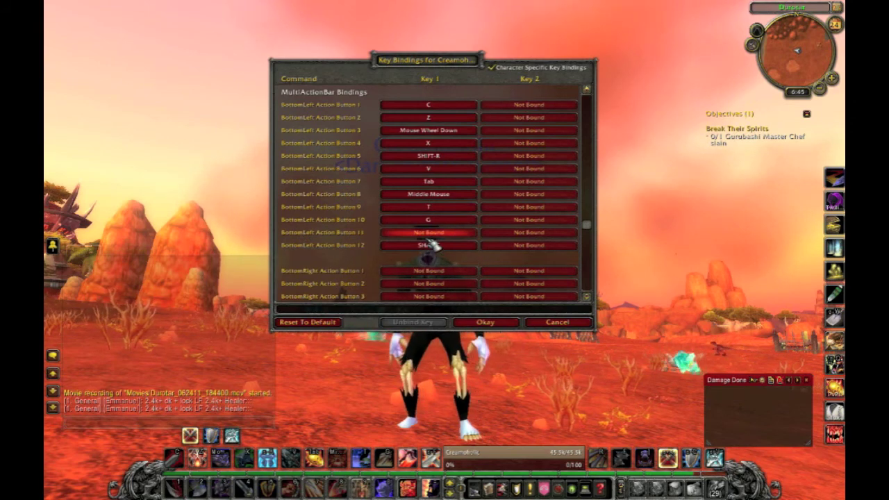
click(429, 233)
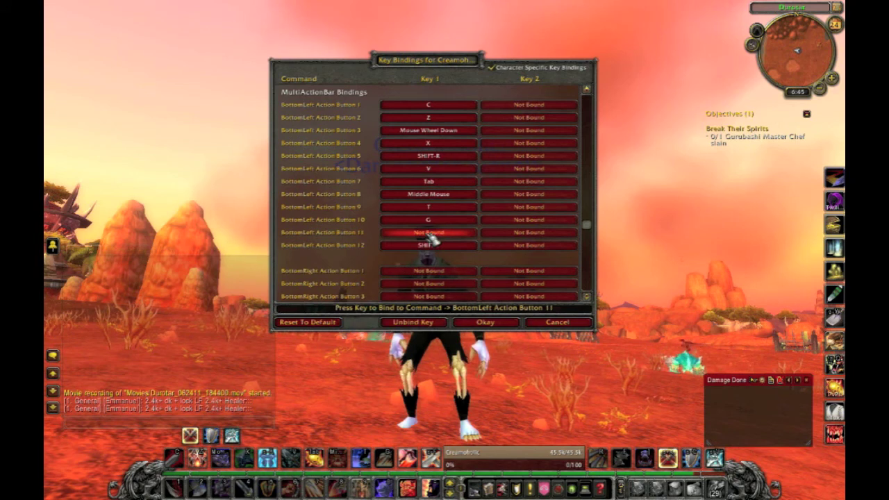
click(431, 239)
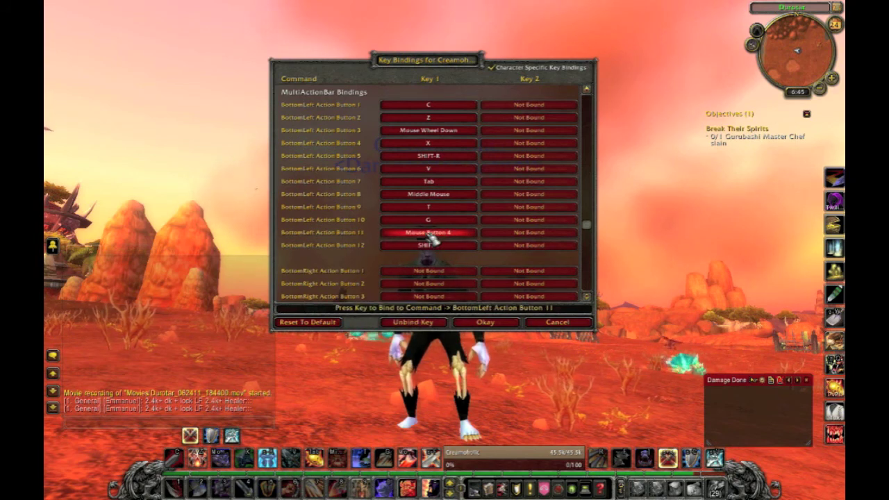
- Save the key bindings, return to the game, and run the character forward
click(485, 322)
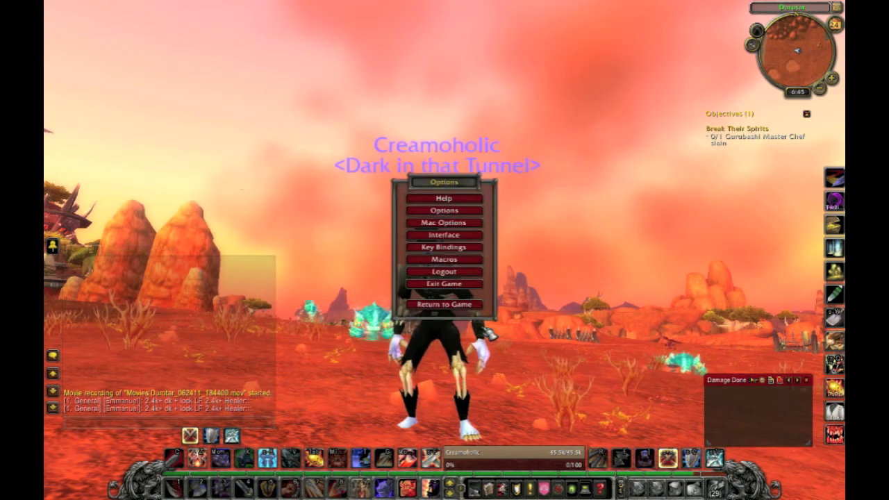
key(Escape)
drag(666, 361, 486, 361)
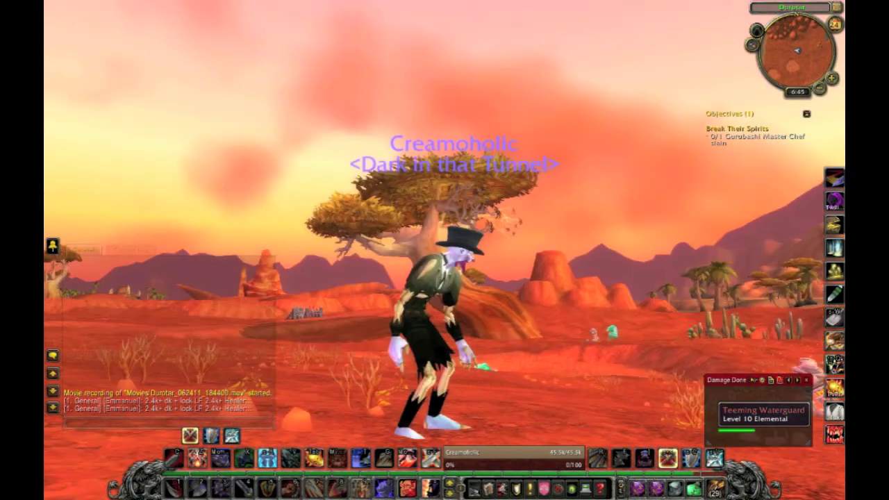
key(w)
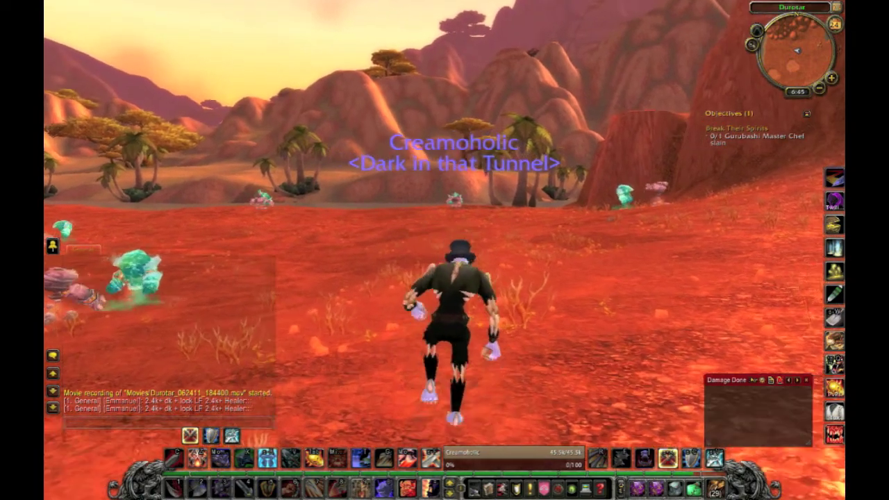
scroll(445, 250, down, 5)
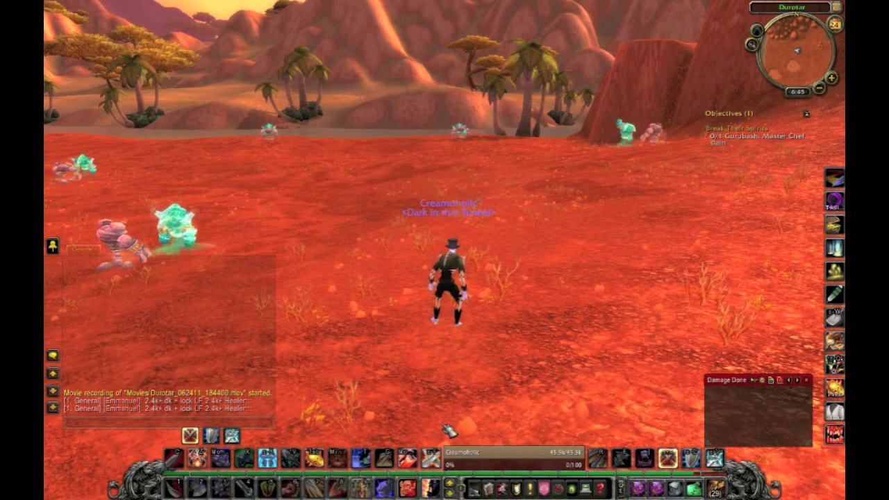
- Cast Heroic Leap at a ground spot for 322 damage, then open chat
click(408, 458)
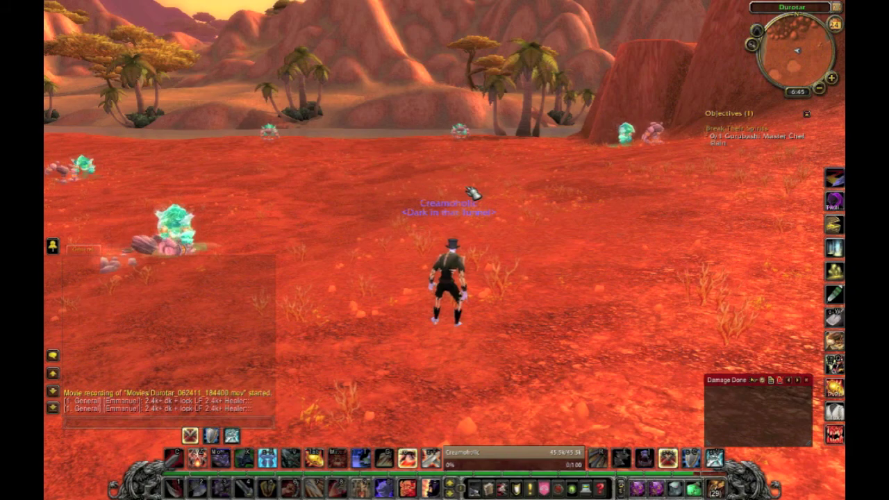
key(w)
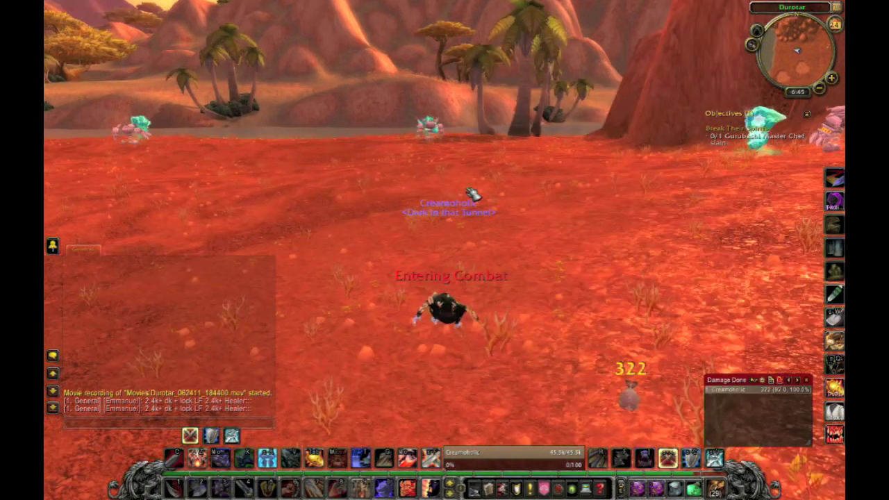
drag(471, 195, 417, 196)
key(d)
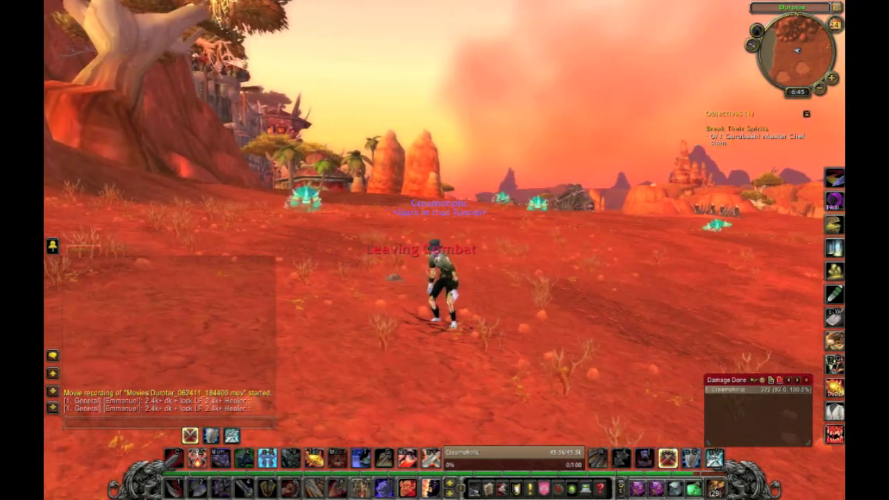
key(Return)
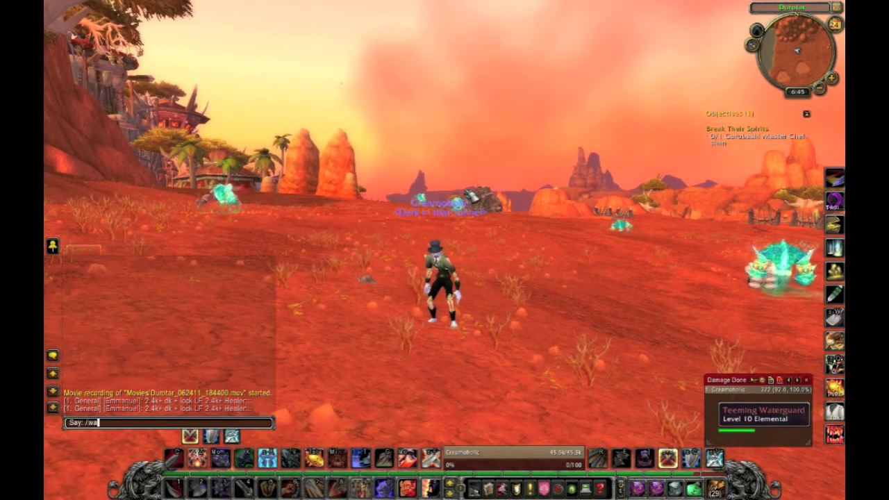